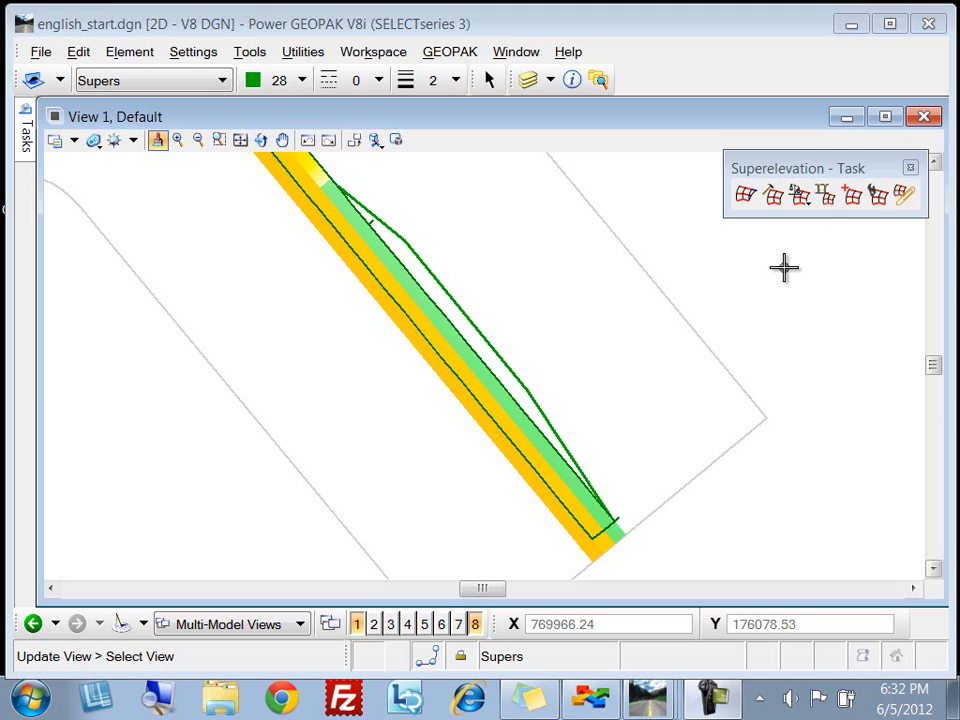
Step: Start creating a superelevation lane in the superelevation section surrounding the turn lane and name it LTL-3
{"action": "left_click", "coordinate": [773, 197]}
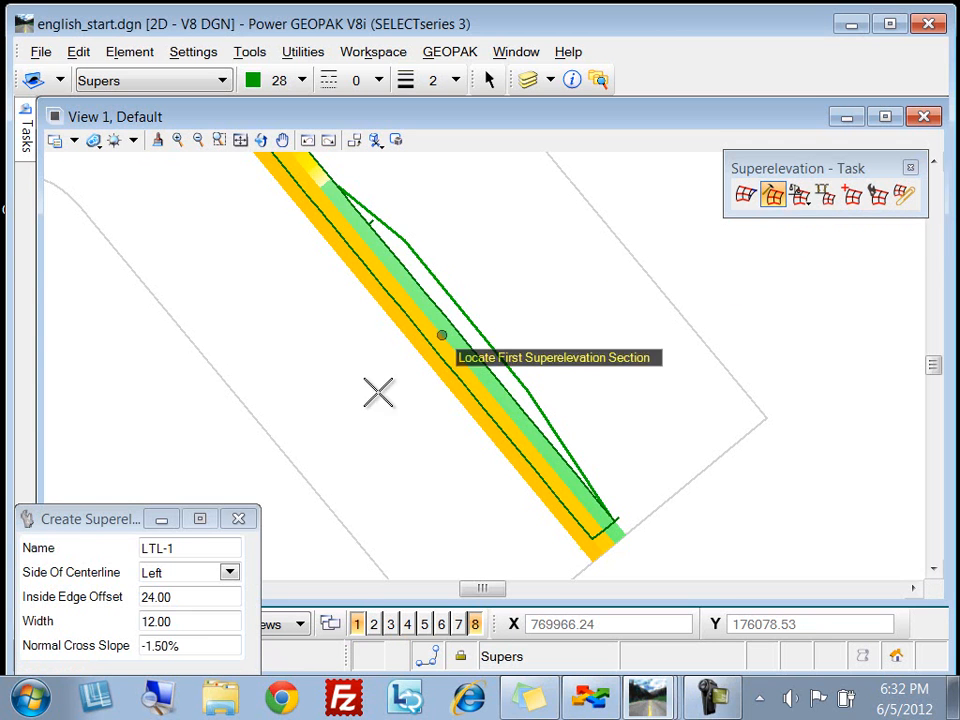
{"action": "left_click", "coordinate": [297, 471]}
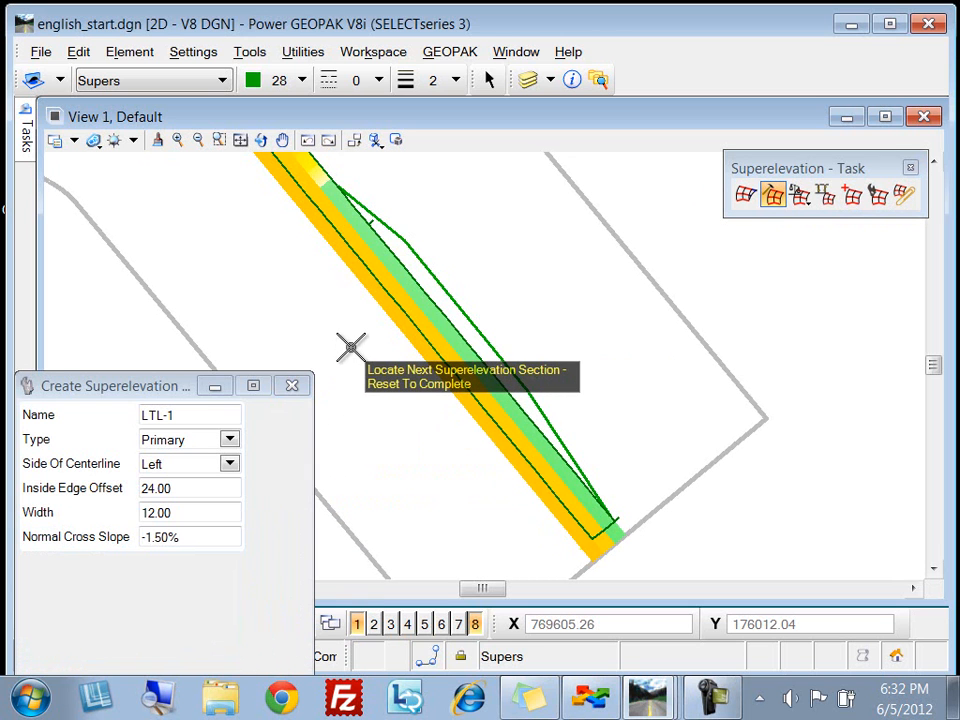
{"action": "left_click", "coordinate": [609, 347]}
{"action": "left_click_drag", "start_coordinate": [100, 495], "coordinate": [141, 350]}
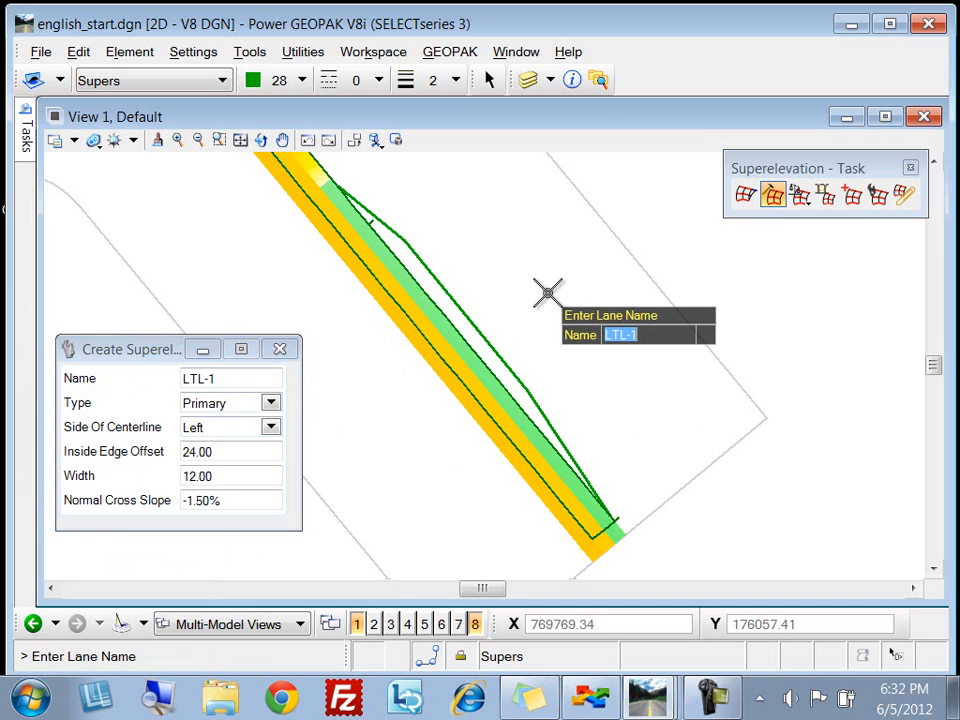
{"action": "key", "text": "End"}
{"action": "key", "text": "BackSpace"}
{"action": "type", "text": "3"}
{"action": "key", "text": "Return"}
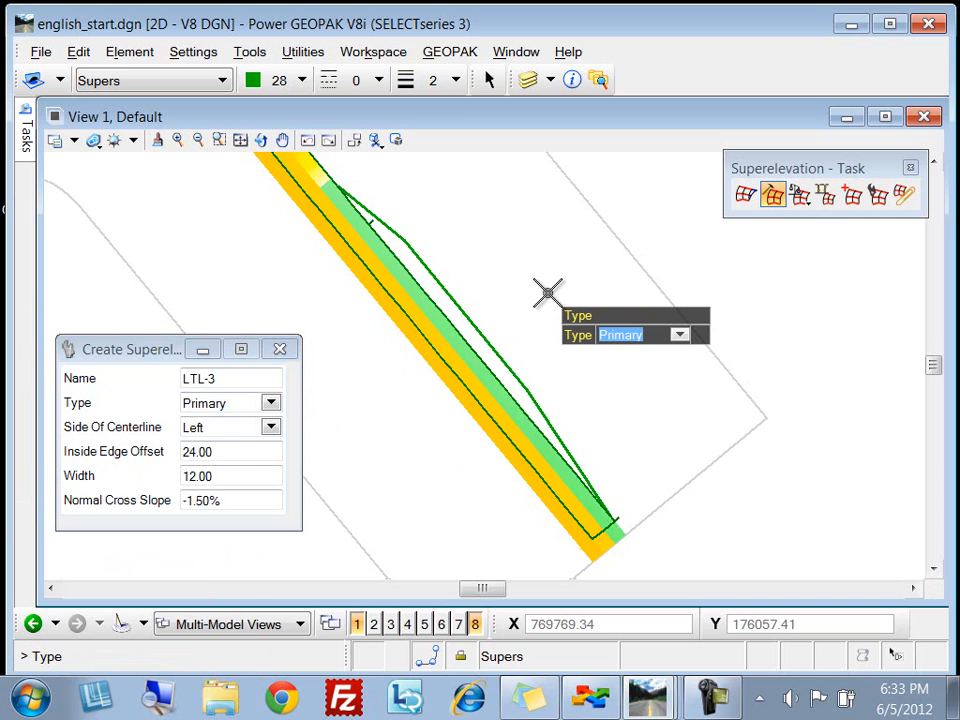
Step: Define LTL-3 as an Auxiliary lane with the Constant application type on the Left side of the centerline
{"action": "key", "text": "Down"}
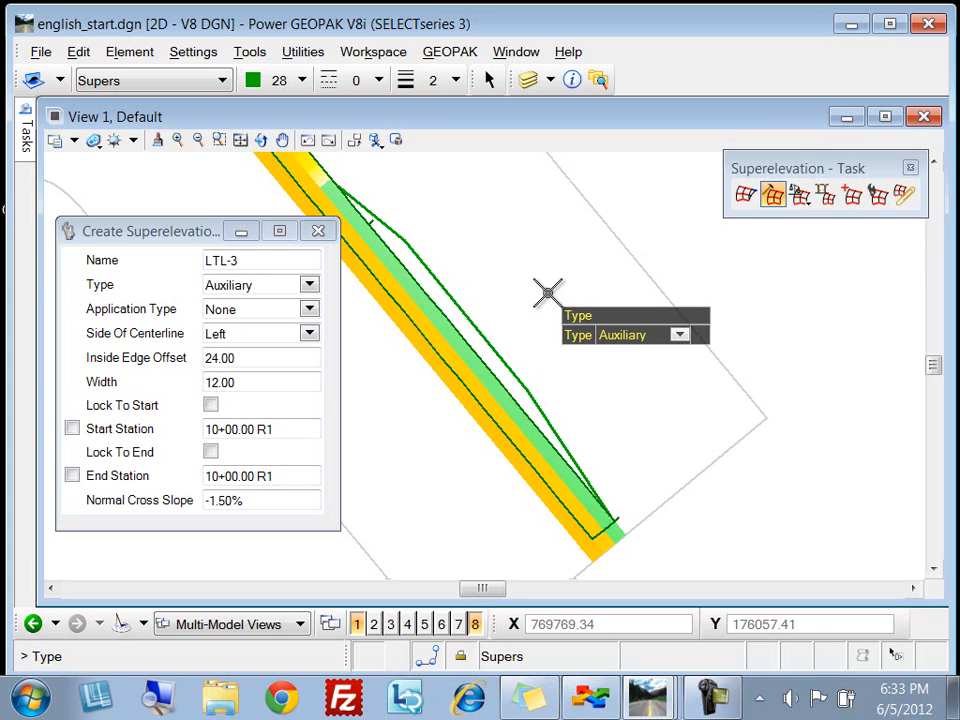
{"action": "left_click", "coordinate": [547, 293]}
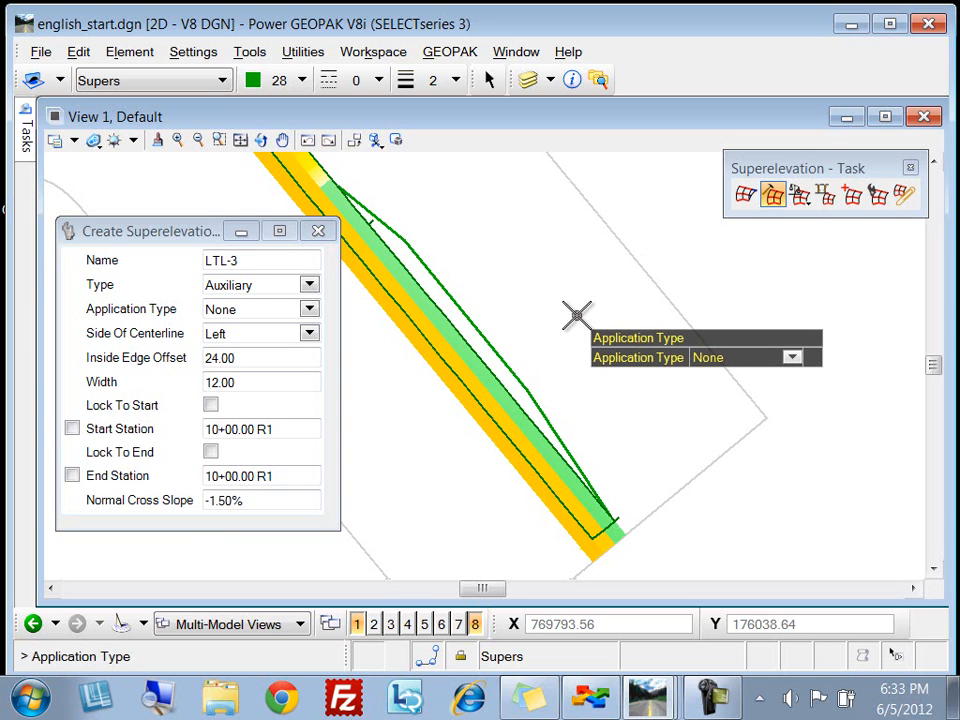
{"action": "key", "text": "Down"}
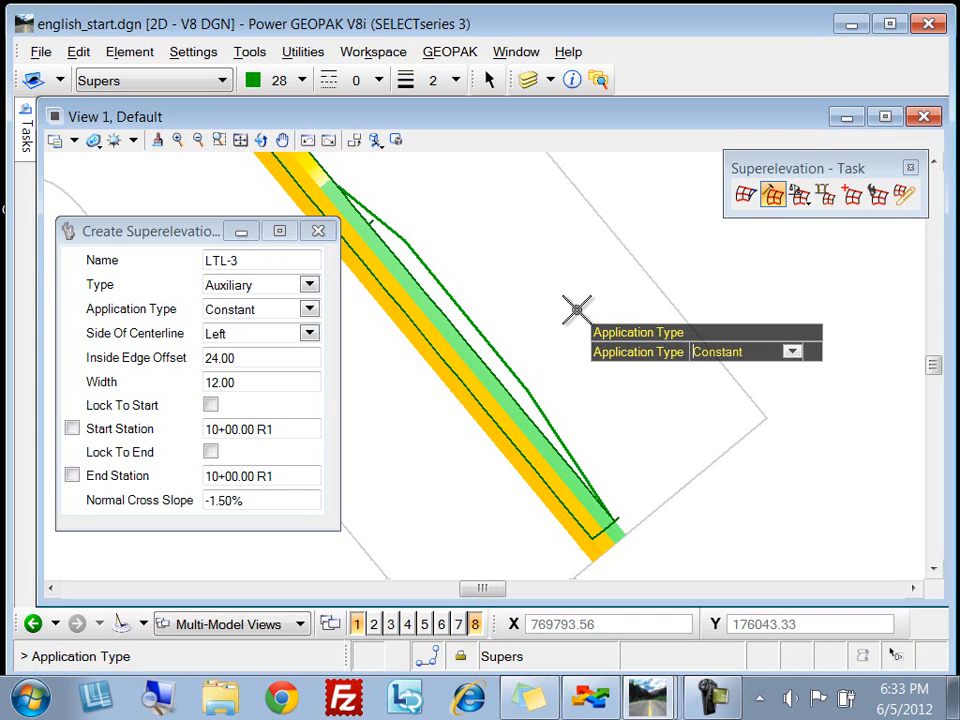
{"action": "key", "text": "Down"}
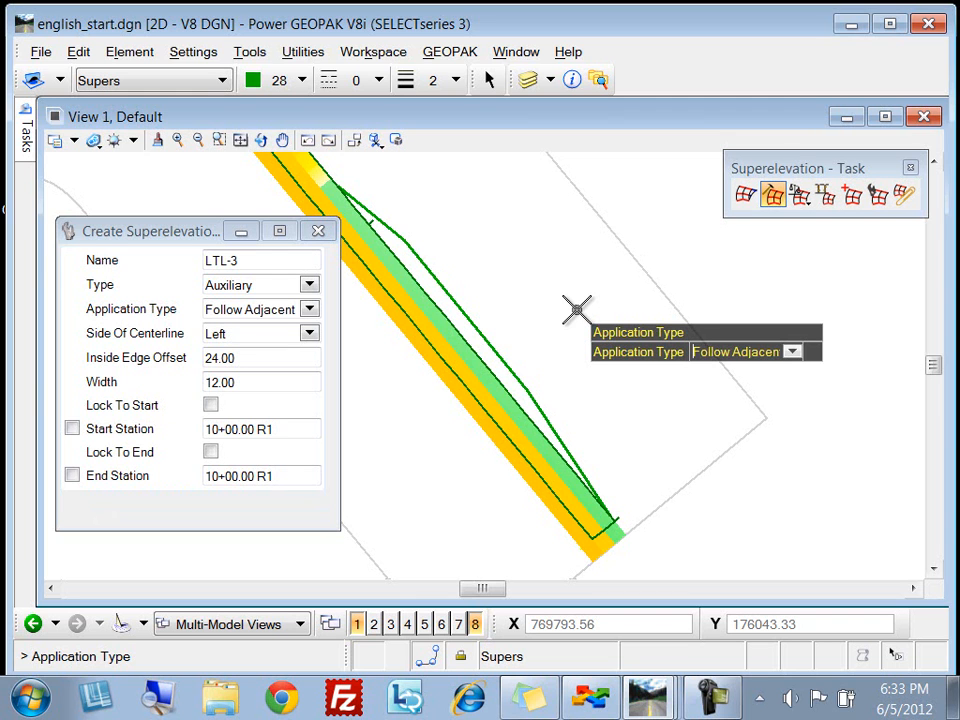
{"action": "key", "text": "Up"}
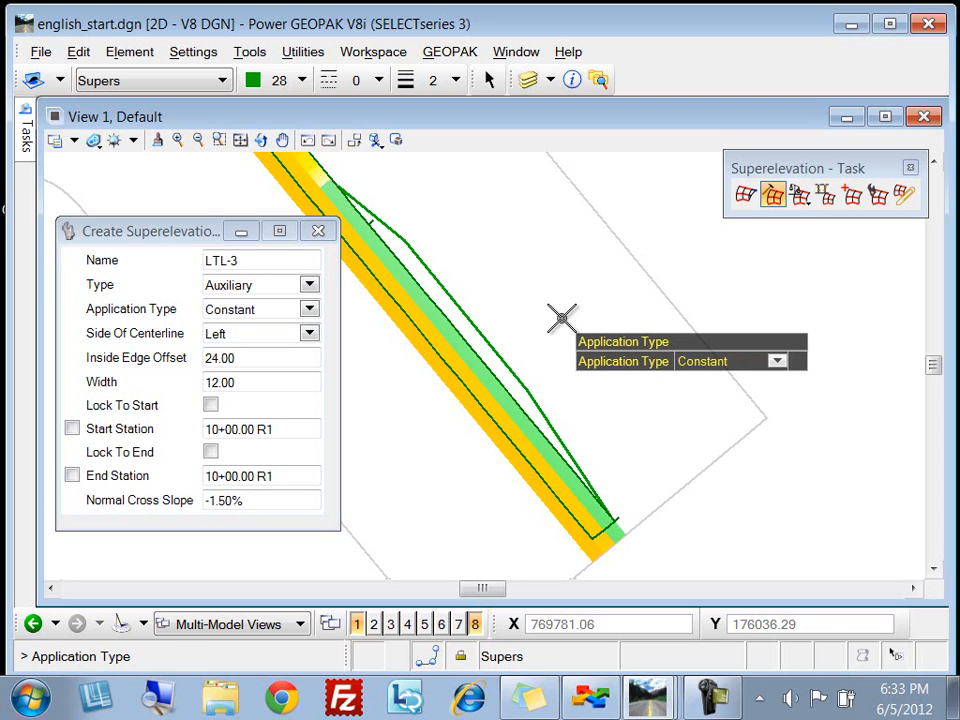
{"action": "key", "text": "Return"}
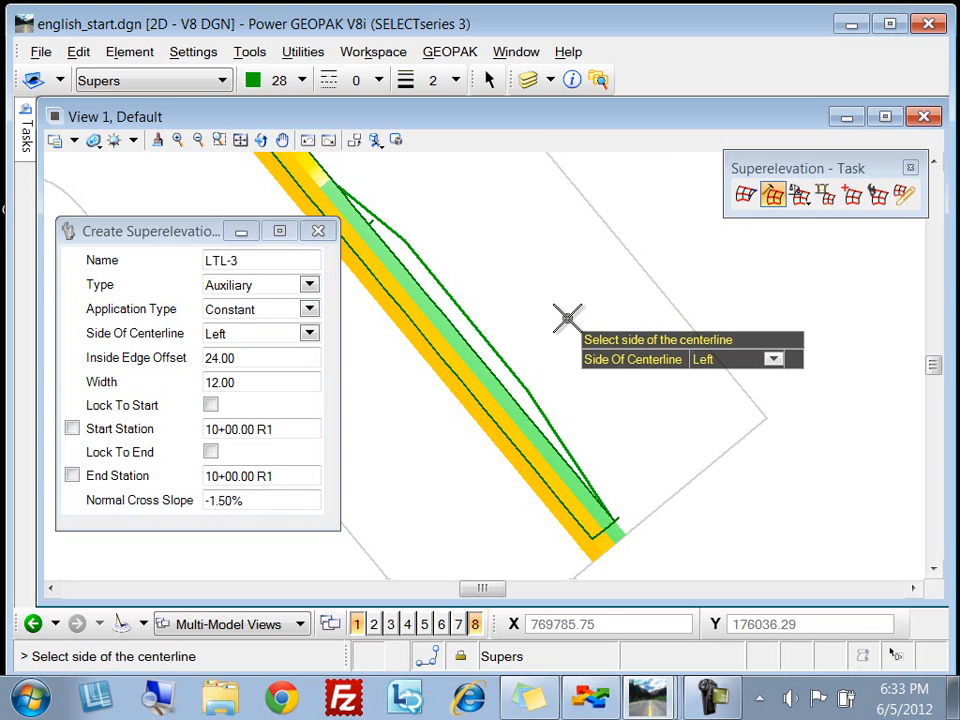
{"action": "key", "text": "Return"}
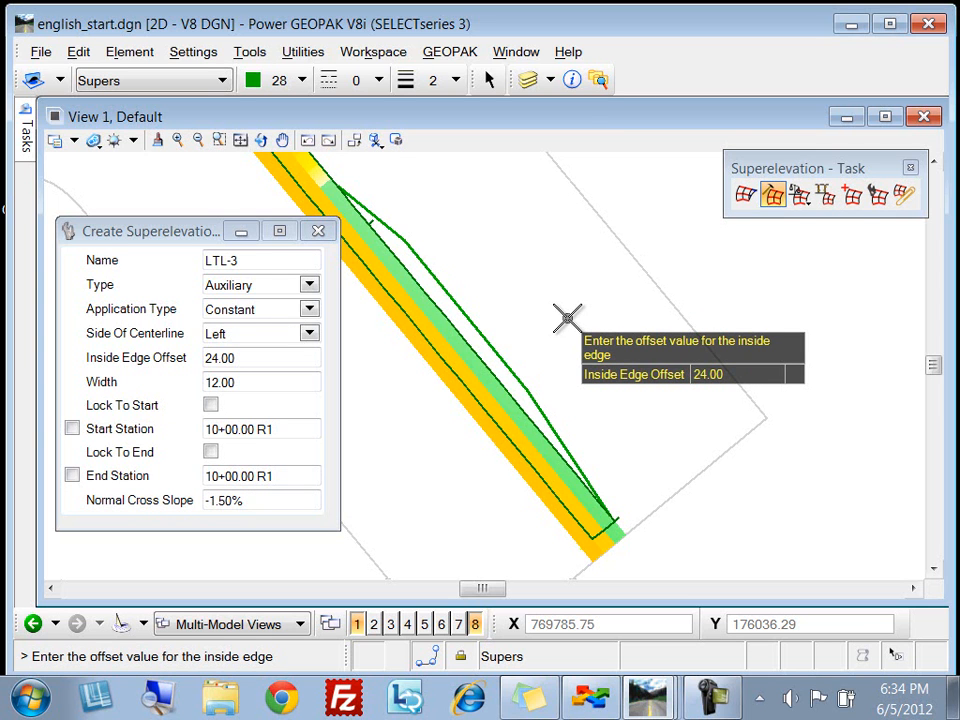
Step: Set the lane's inside edge offset to 12.00 and its width to 15.00
{"action": "type", "text": "1"}
{"action": "key", "text": "BackSpace"}
{"action": "key", "text": "Return"}
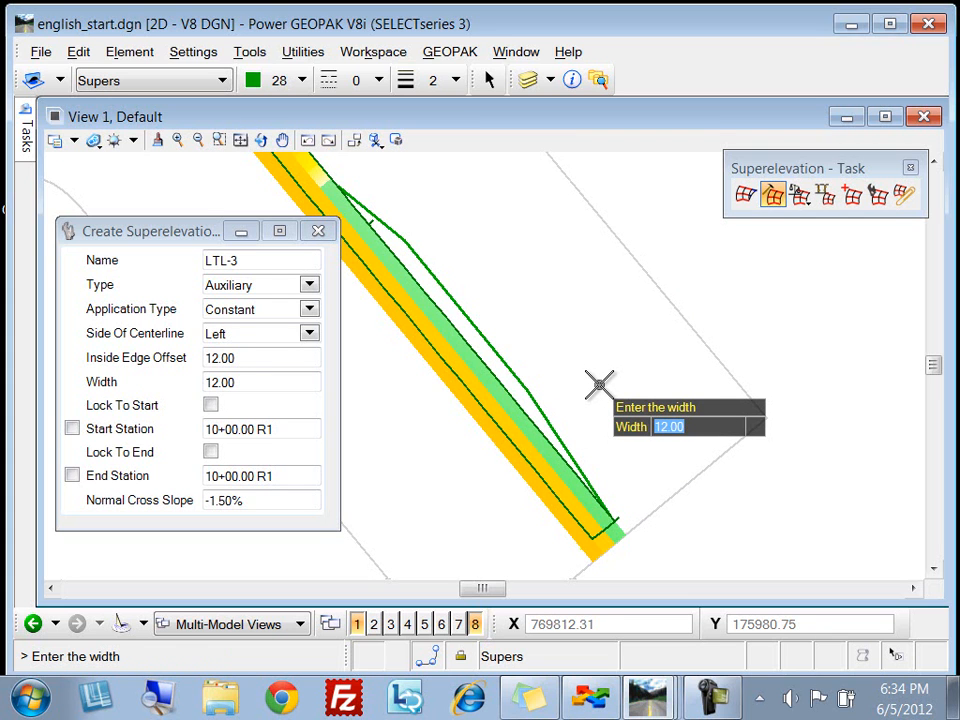
{"action": "type", "text": "15"}
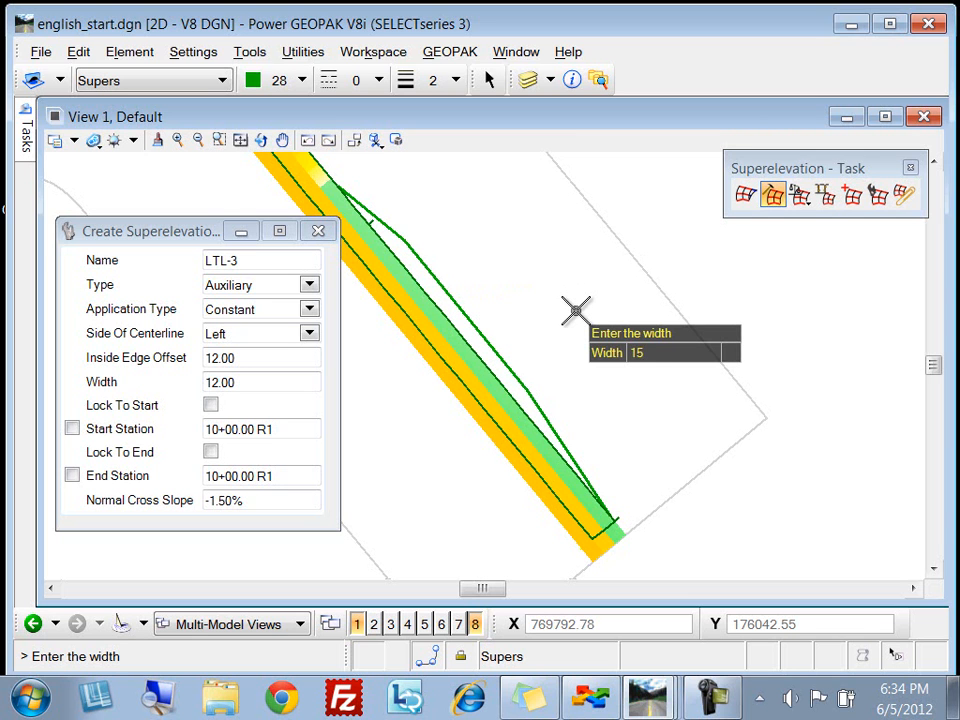
{"action": "key", "text": "Return"}
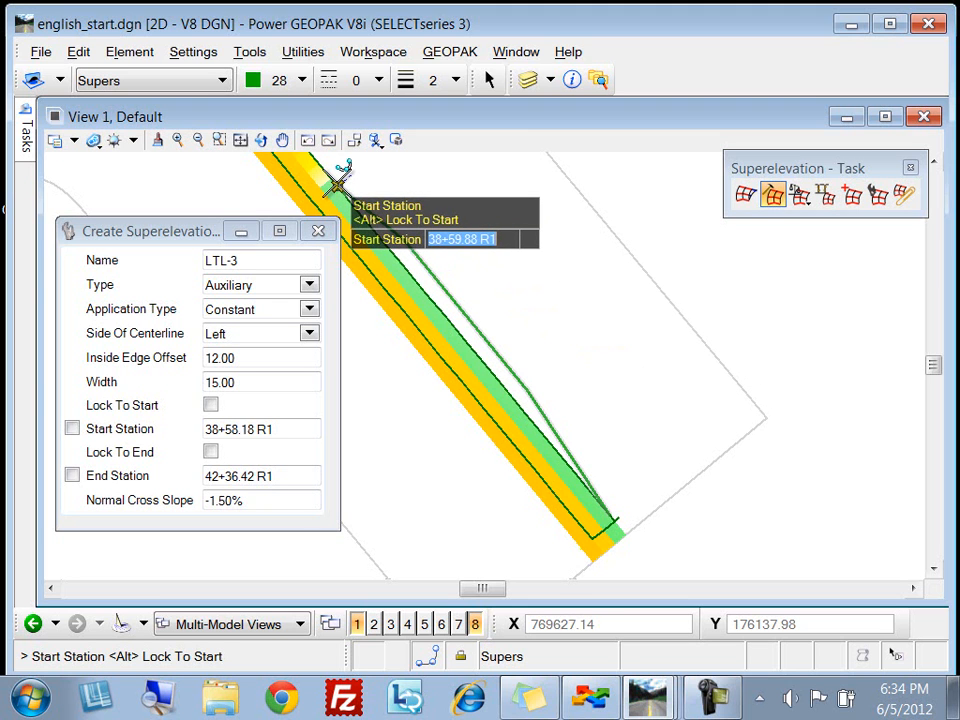
Step: Run the lane from station 38+59.88 to 42+20.15 with a -4.00% normal cross slope, and finish without inserting superelevation stations
{"action": "left_click", "coordinate": [337, 185]}
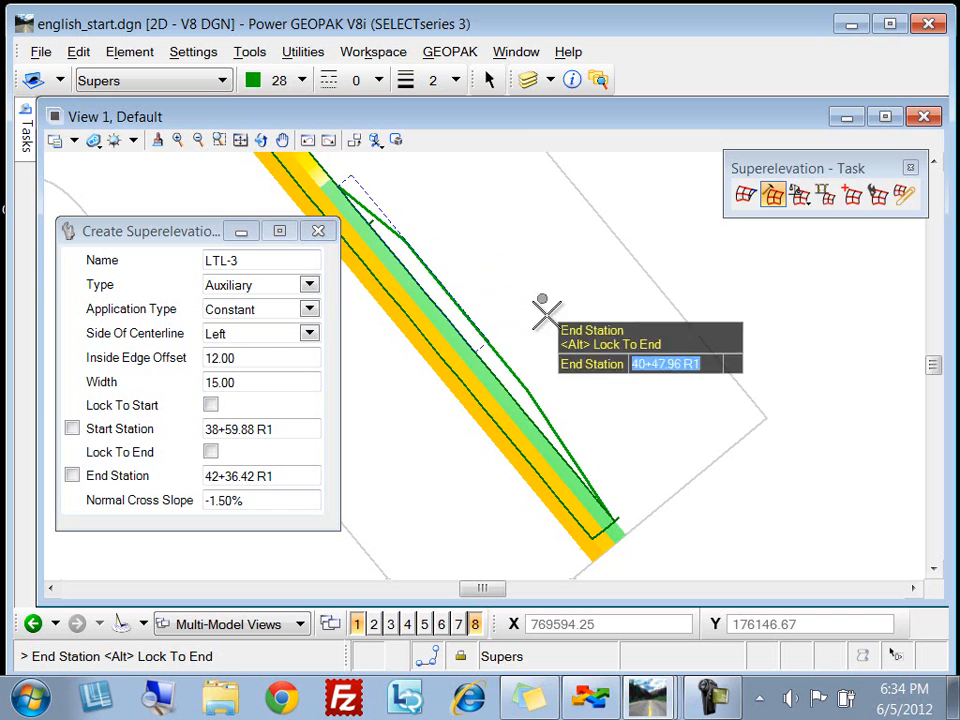
{"action": "left_click", "coordinate": [648, 489]}
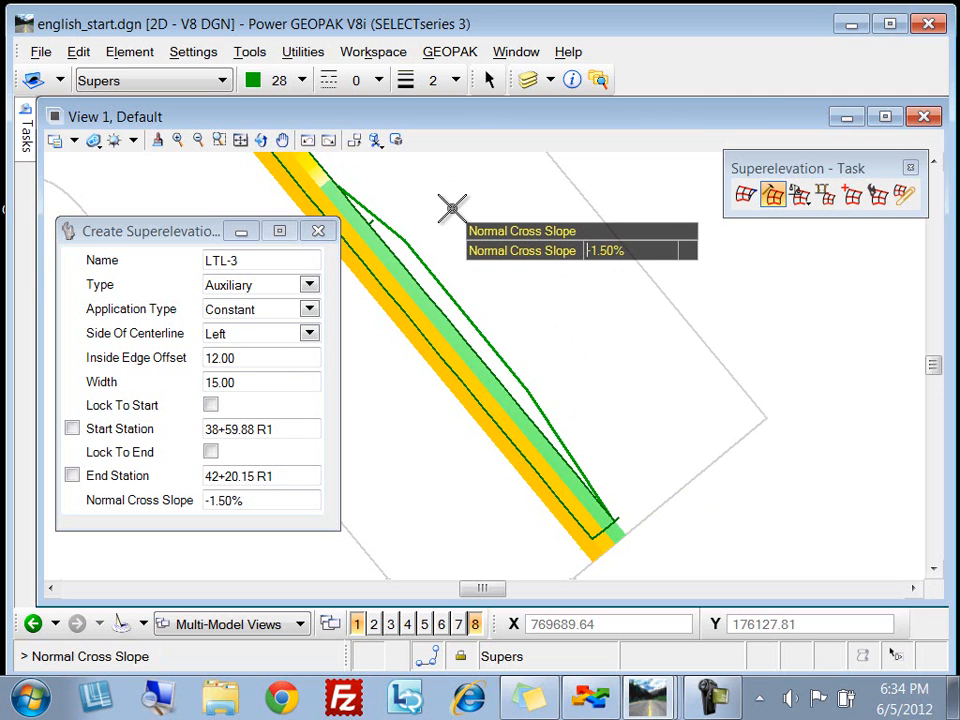
{"action": "key", "text": "Right"}
{"action": "key", "text": "Right"}
{"action": "key", "text": "Right"}
{"action": "key", "text": "Right"}
{"action": "key", "text": "BackSpace"}
{"action": "key", "text": "BackSpace"}
{"action": "key", "text": "BackSpace"}
{"action": "type", "text": "4."}
{"action": "key", "text": "Return"}
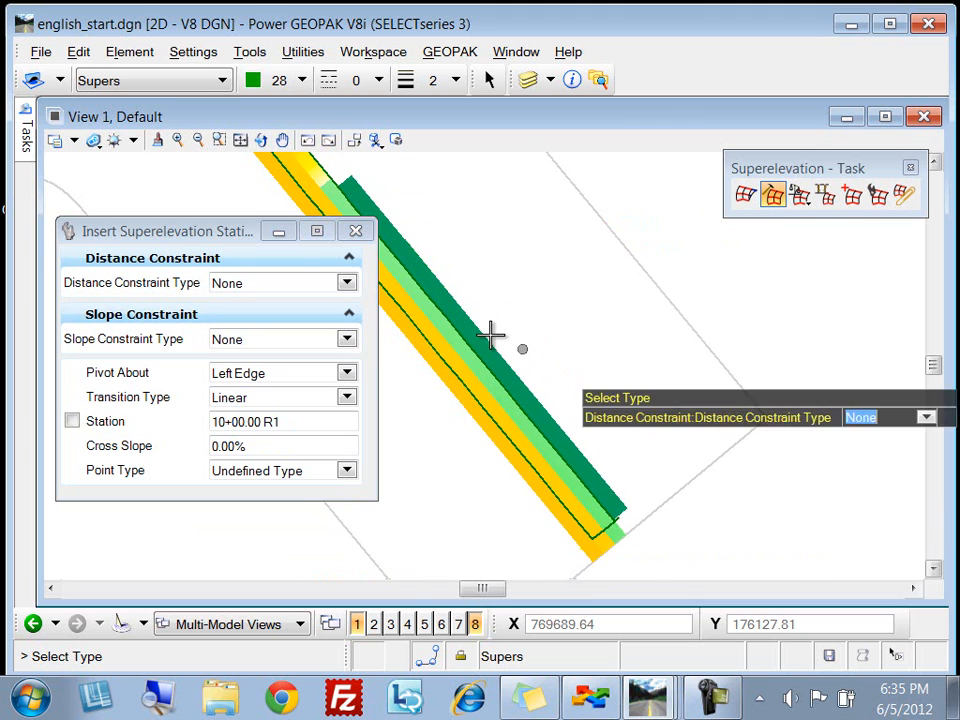
{"action": "left_click_drag", "start_coordinate": [212, 235], "coordinate": [204, 321]}
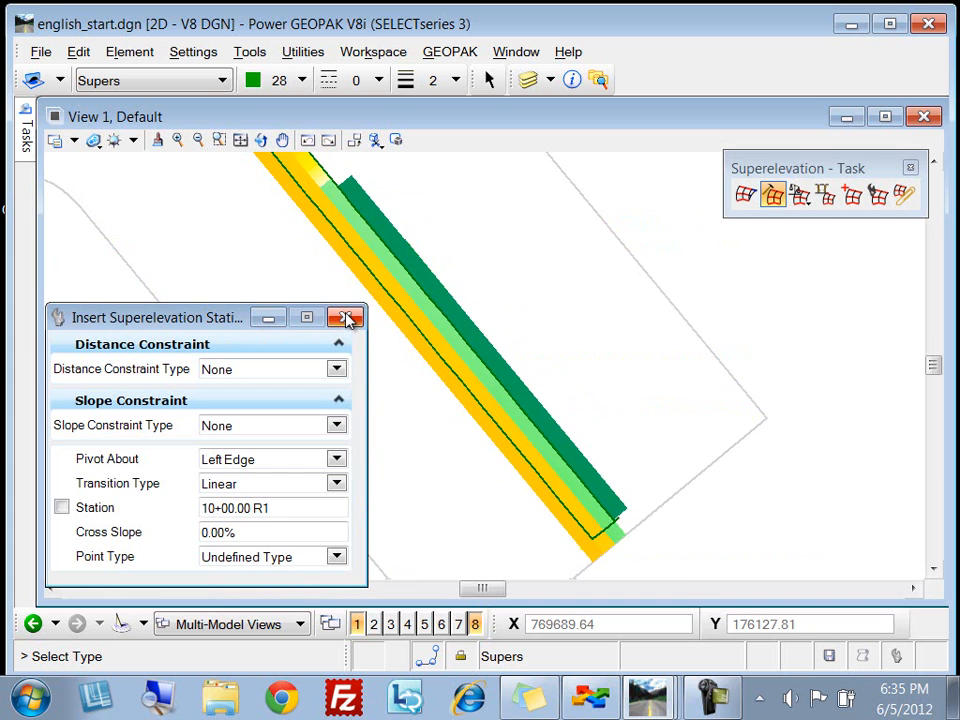
{"action": "right_click", "coordinate": [819, 273]}
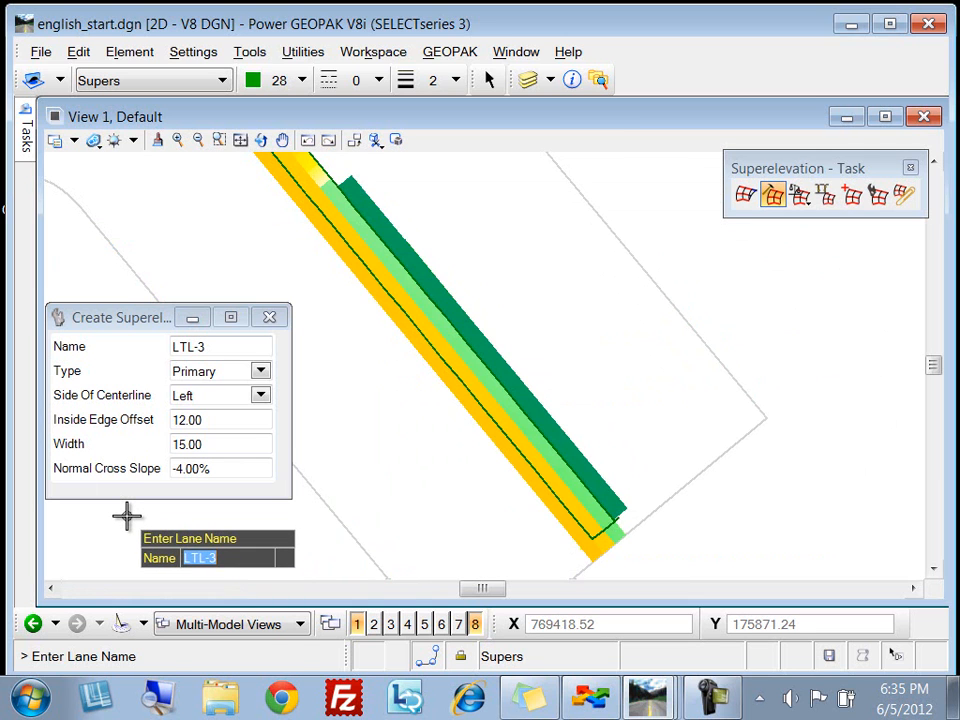
{"action": "right_click", "coordinate": [127, 516]}
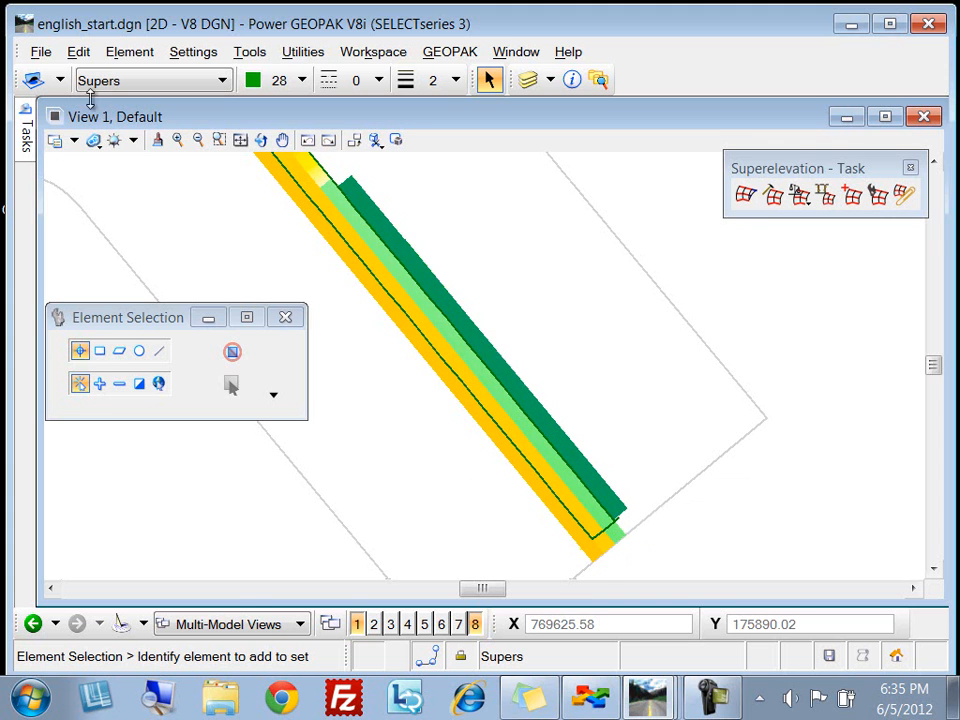
Step: Add the turn lane's outer edge line as a corridor reference to the Main corridor
{"action": "mouse_move", "coordinate": [30, 135]}
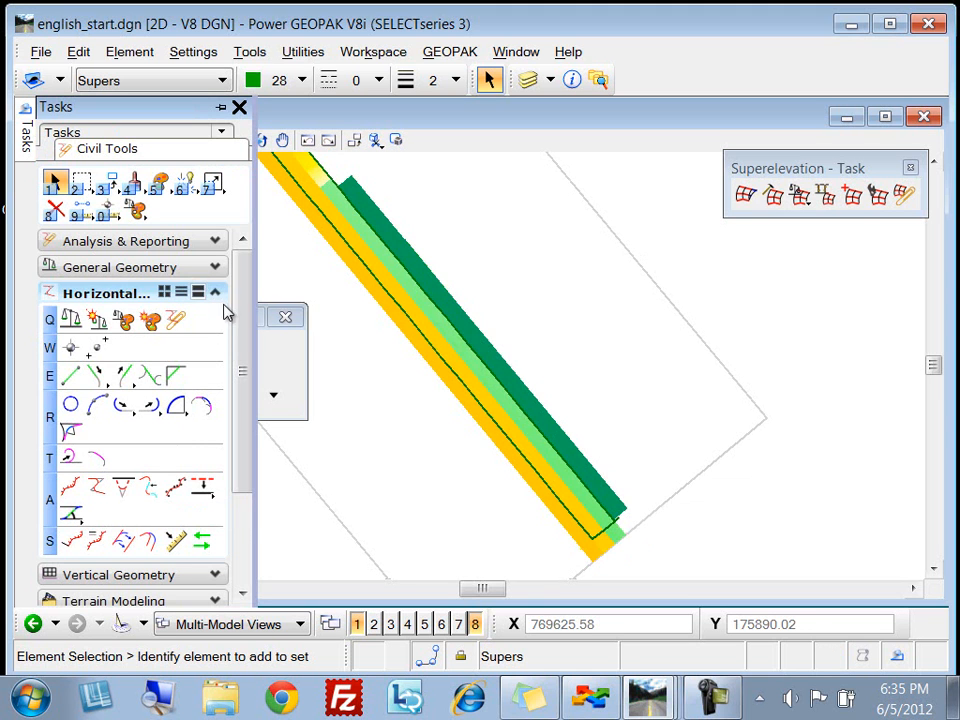
{"action": "mouse_move", "coordinate": [240, 369]}
{"action": "left_mouse_down"}
{"action": "mouse_move", "coordinate": [253, 476]}
{"action": "mouse_move", "coordinate": [240, 530]}
{"action": "left_mouse_up"}
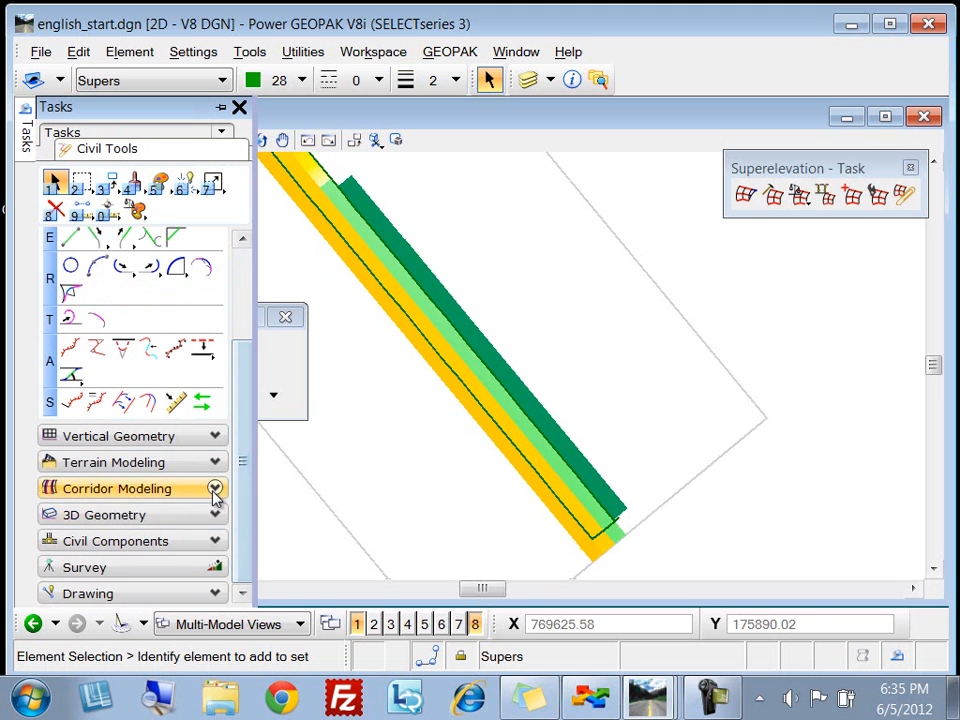
{"action": "left_click", "coordinate": [214, 490]}
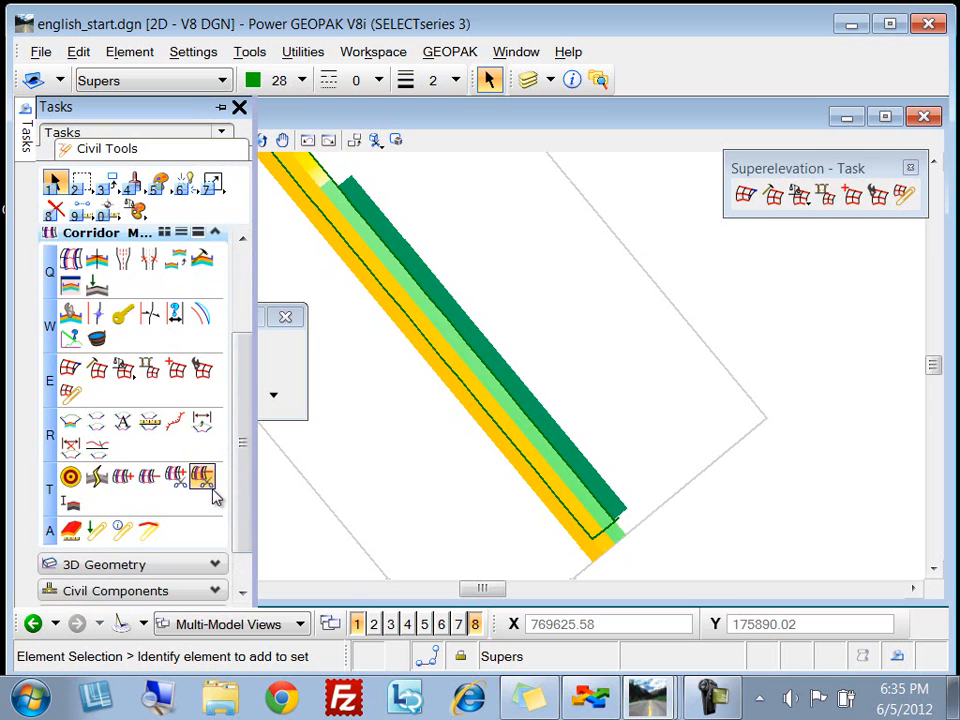
{"action": "left_click", "coordinate": [123, 478]}
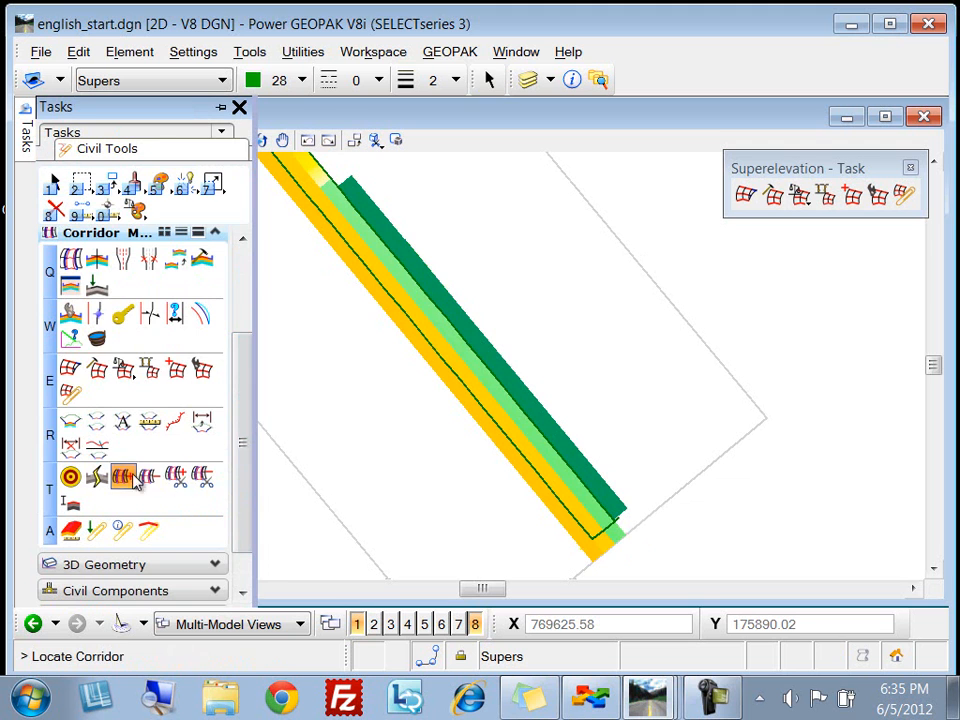
{"action": "left_click", "coordinate": [568, 509]}
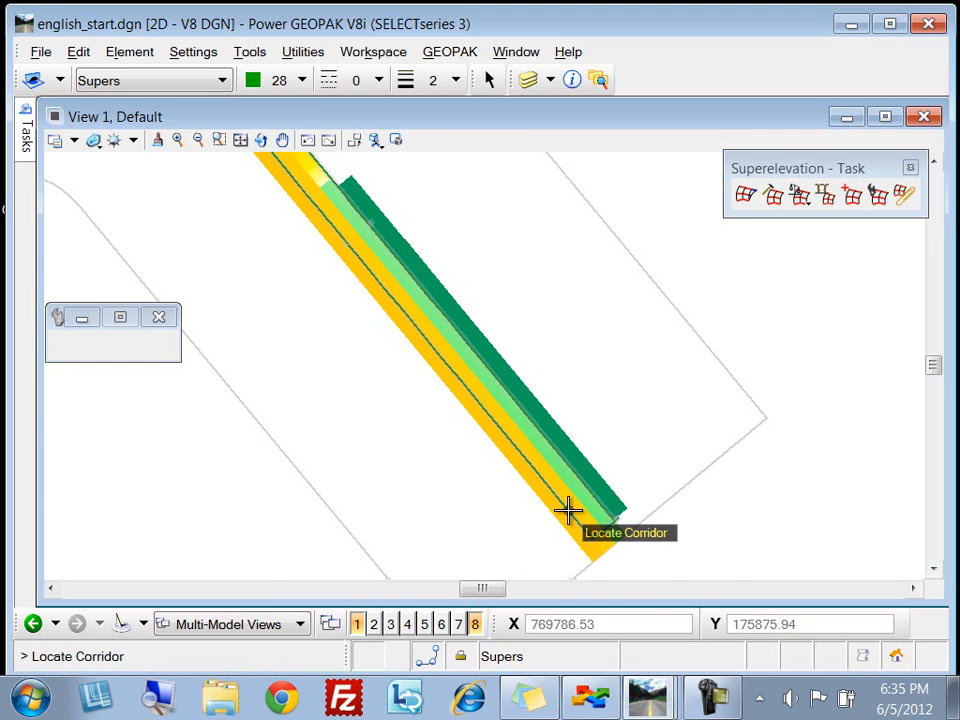
{"action": "left_click", "coordinate": [600, 470]}
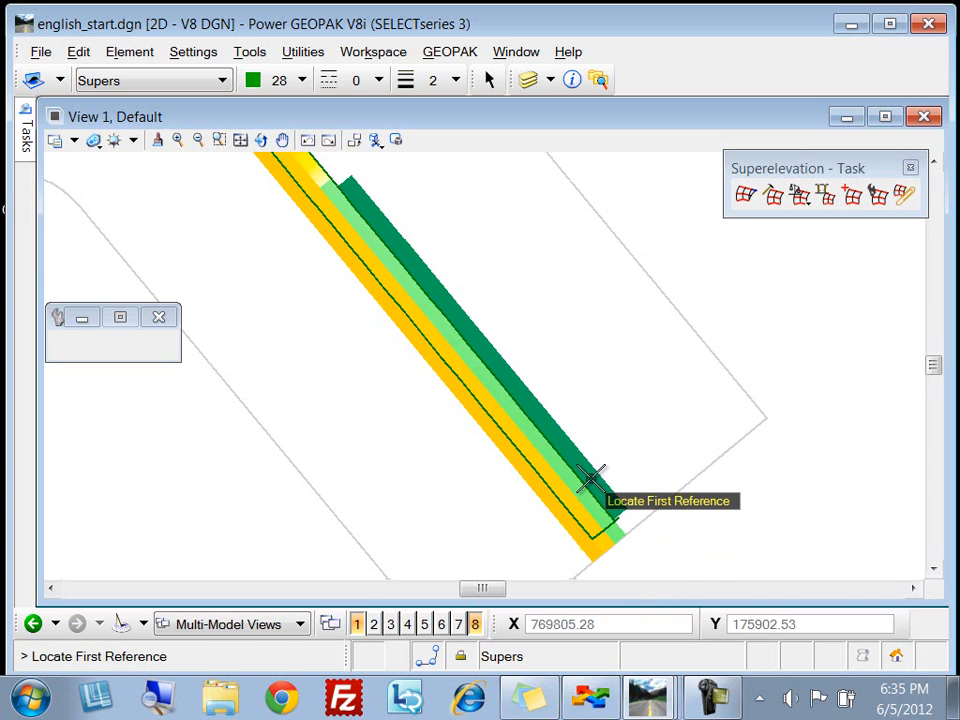
{"action": "left_click", "coordinate": [600, 481]}
{"action": "scroll", "coordinate": [637, 485], "scroll_direction": "up", "scroll_amount": 3}
{"action": "left_click", "coordinate": [636, 486]}
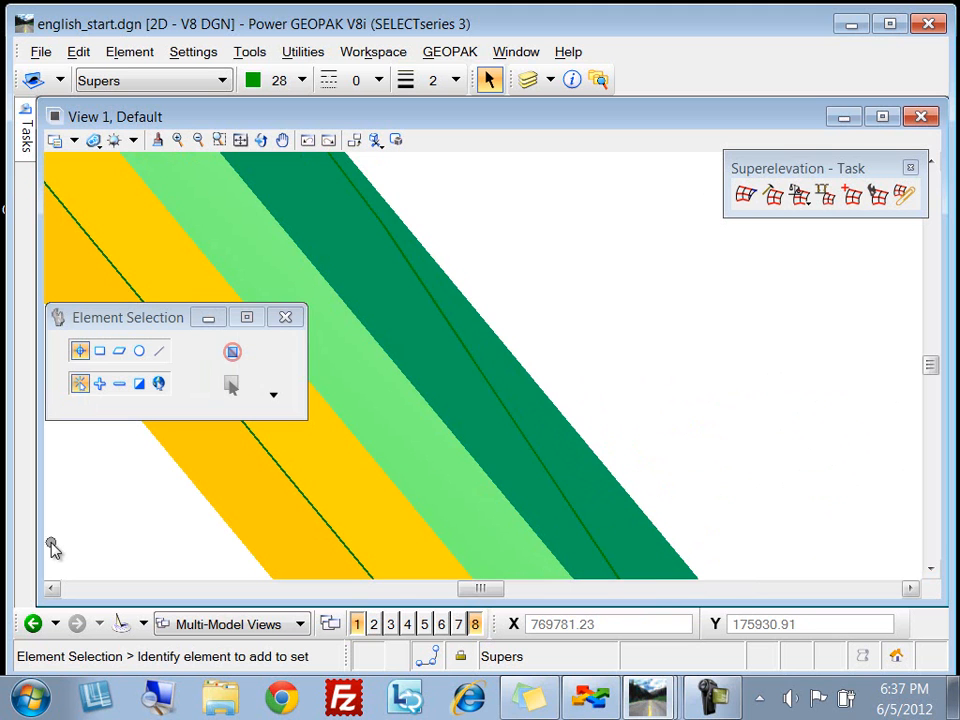
Step: Show the Main corridor's cross-section view and advance through the stations from 40+25.00 to 42+00.00 to examine the turn lane's width and slope
{"action": "left_click", "coordinate": [476, 624]}
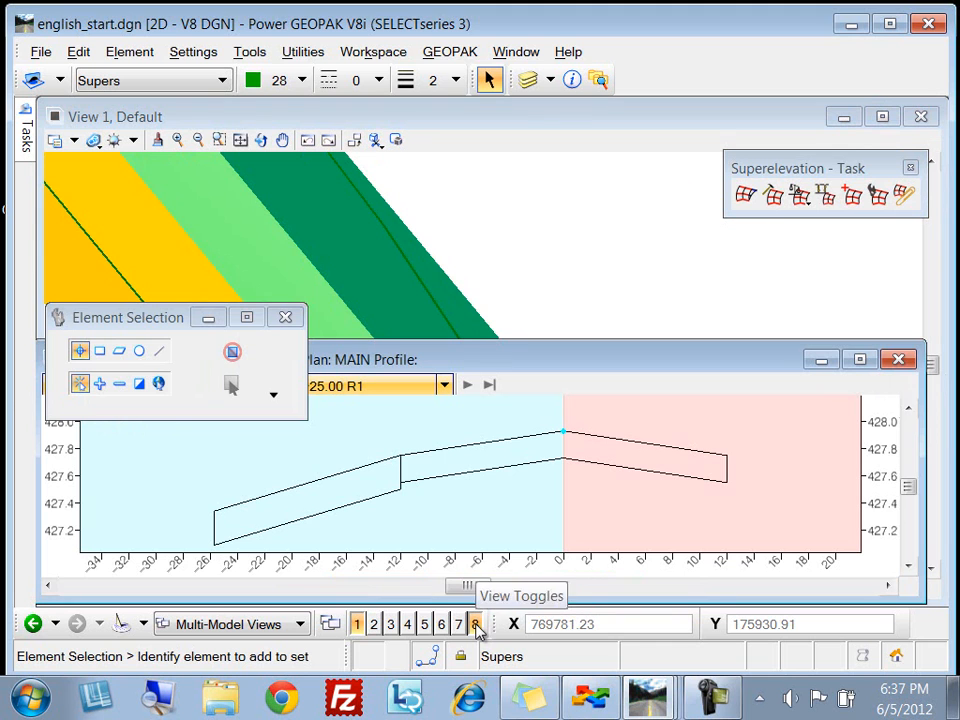
{"action": "left_click_drag", "start_coordinate": [145, 325], "coordinate": [47, 228]}
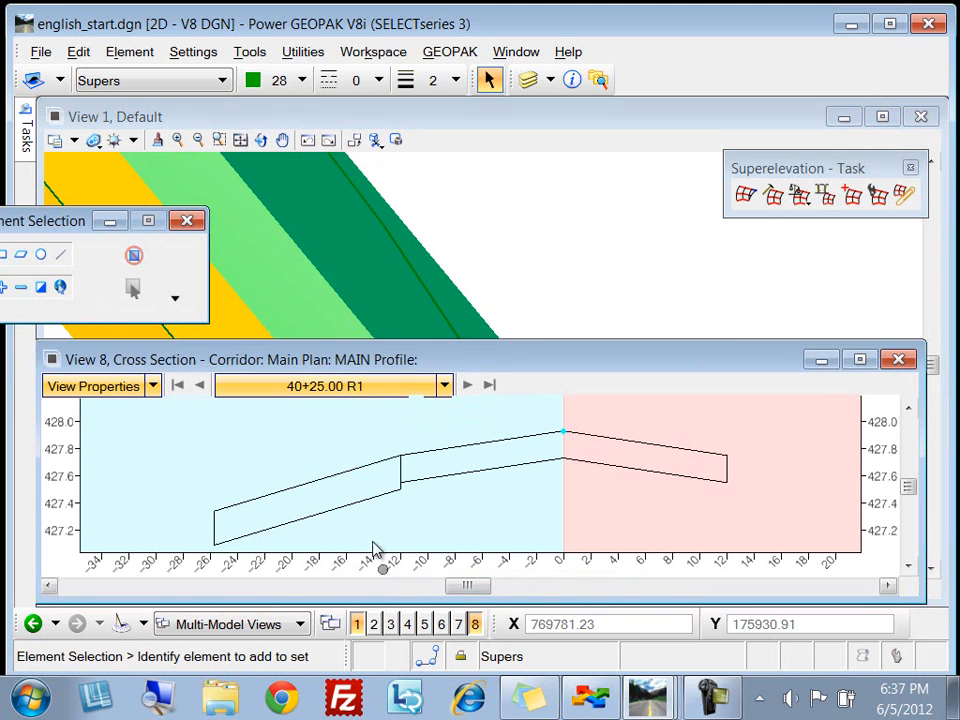
{"action": "scroll", "coordinate": [529, 317], "scroll_direction": "down", "scroll_amount": 2}
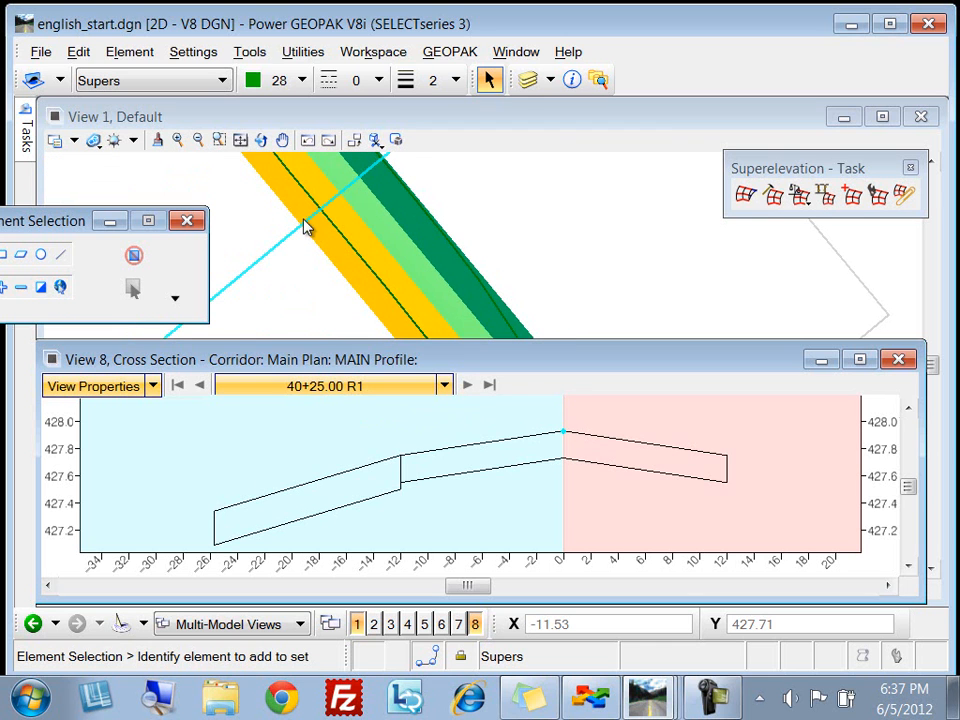
{"action": "left_click", "coordinate": [467, 387]}
{"action": "left_click", "coordinate": [467, 387]}
{"action": "left_click", "coordinate": [467, 387]}
{"action": "left_click", "coordinate": [467, 387]}
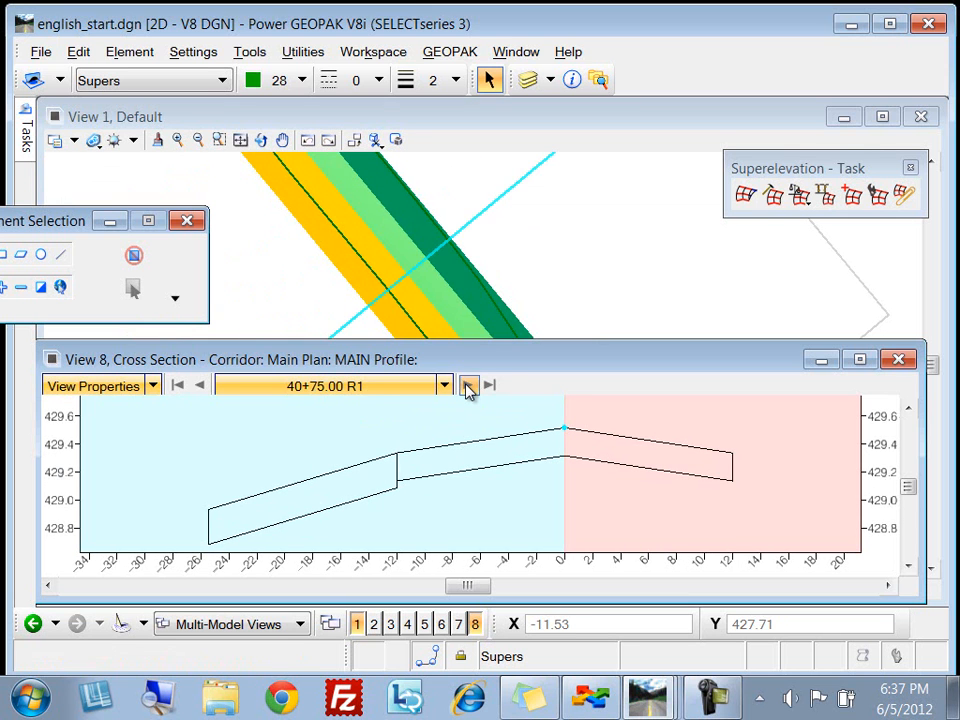
{"action": "left_click", "coordinate": [467, 387]}
{"action": "left_click", "coordinate": [467, 387]}
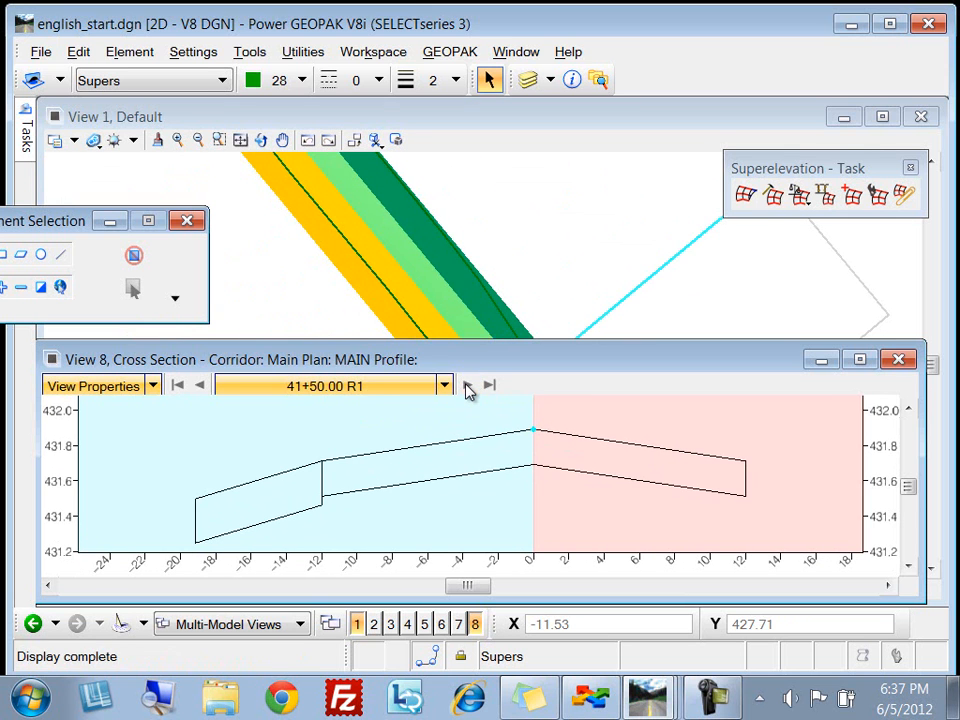
{"action": "left_click", "coordinate": [467, 387]}
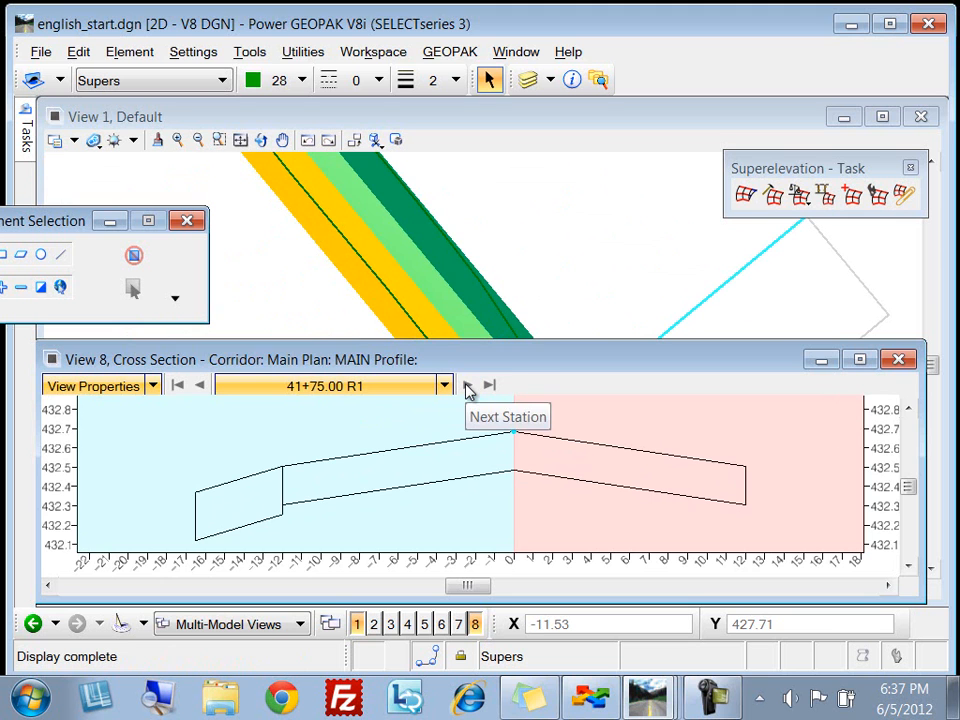
{"action": "left_click", "coordinate": [467, 387]}
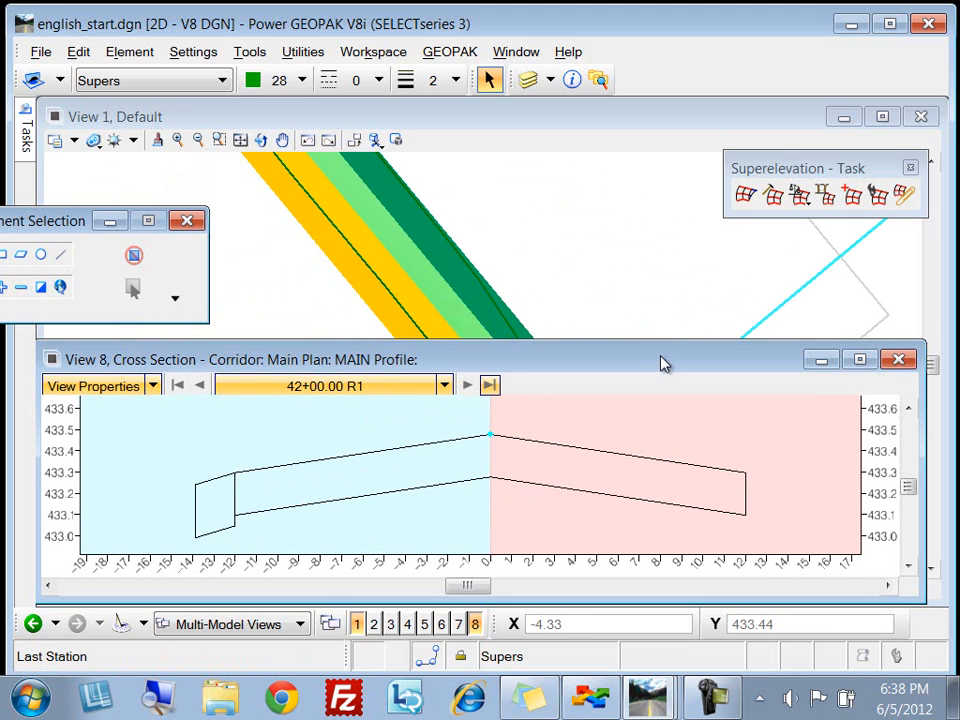
{"action": "left_click_drag", "start_coordinate": [666, 360], "coordinate": [689, 364]}
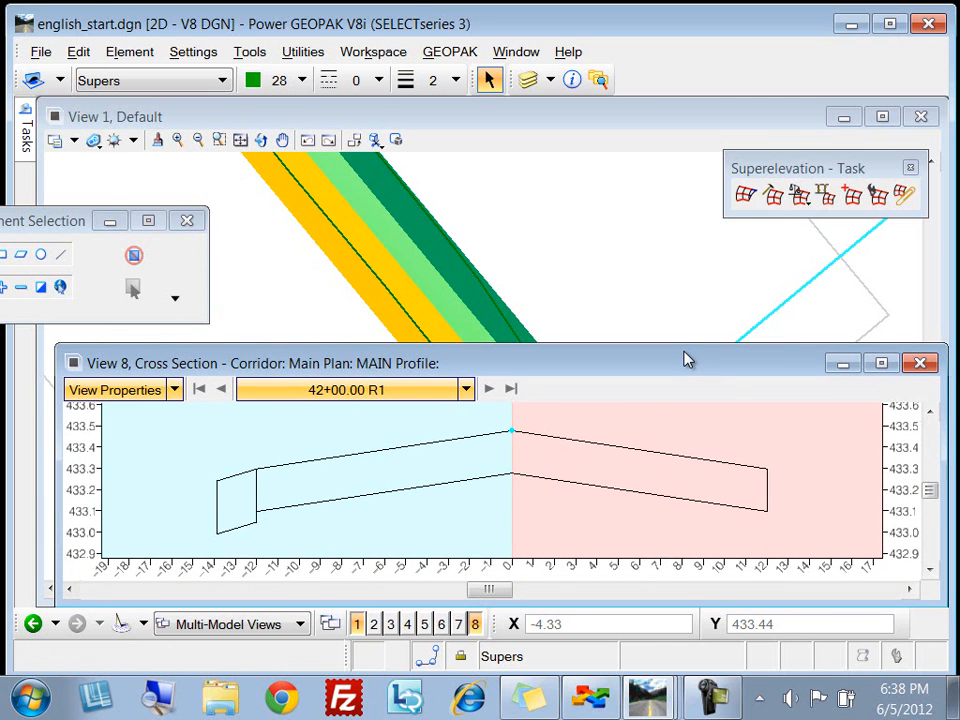
Step: Assign the superelevation section to the Main corridor, associating LTL-3 with point EOTL_L and pivot EOP_L, and accept the listed associations
{"action": "left_click", "coordinate": [843, 366]}
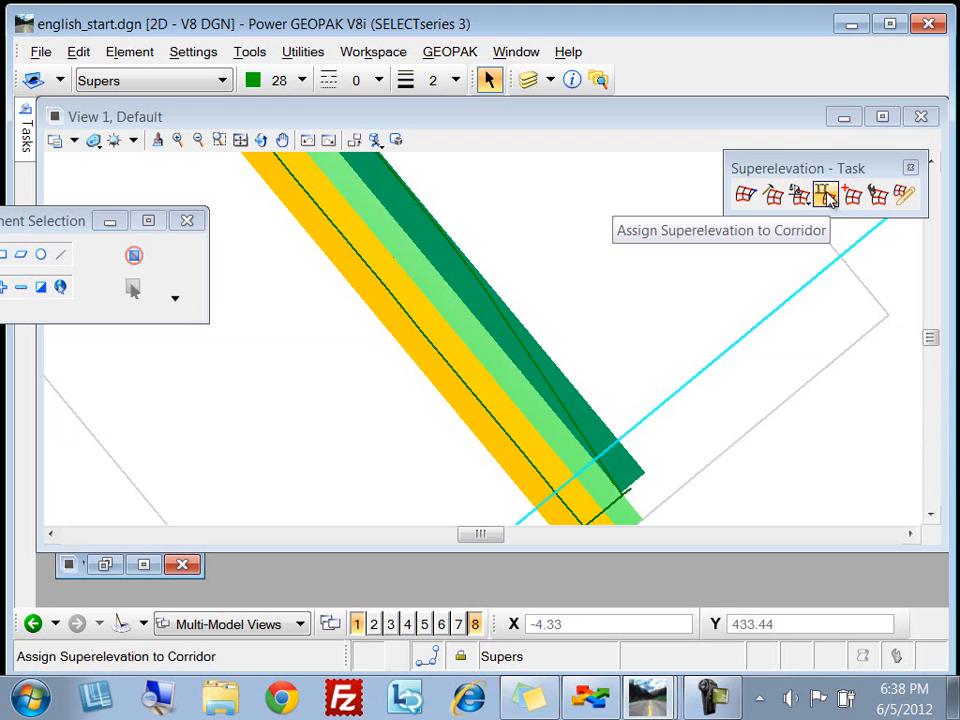
{"action": "left_click", "coordinate": [826, 197]}
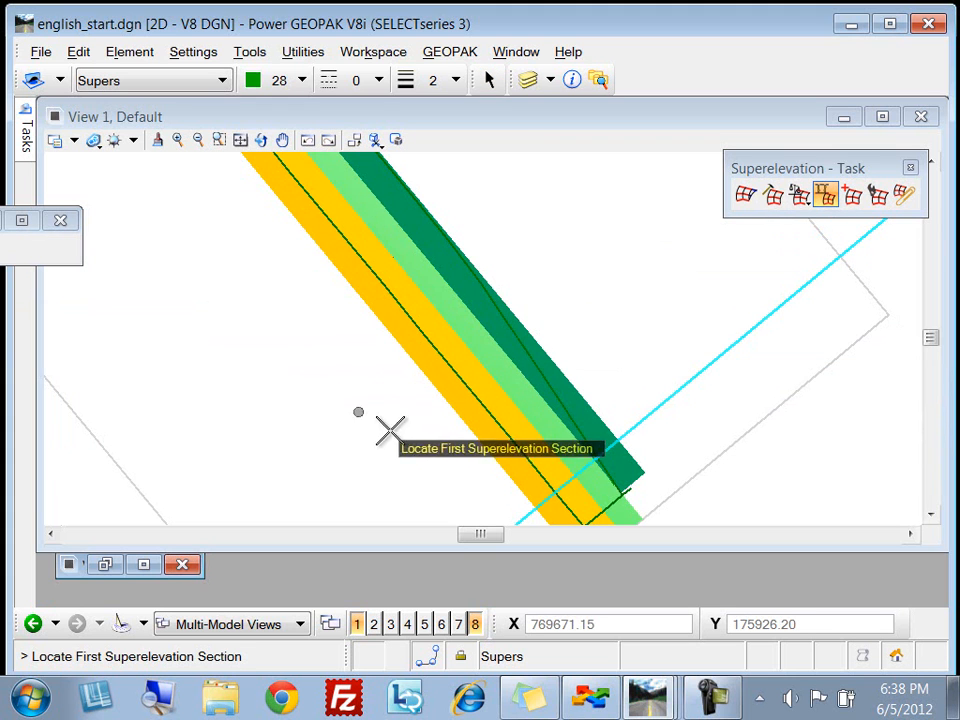
{"action": "left_click", "coordinate": [729, 441]}
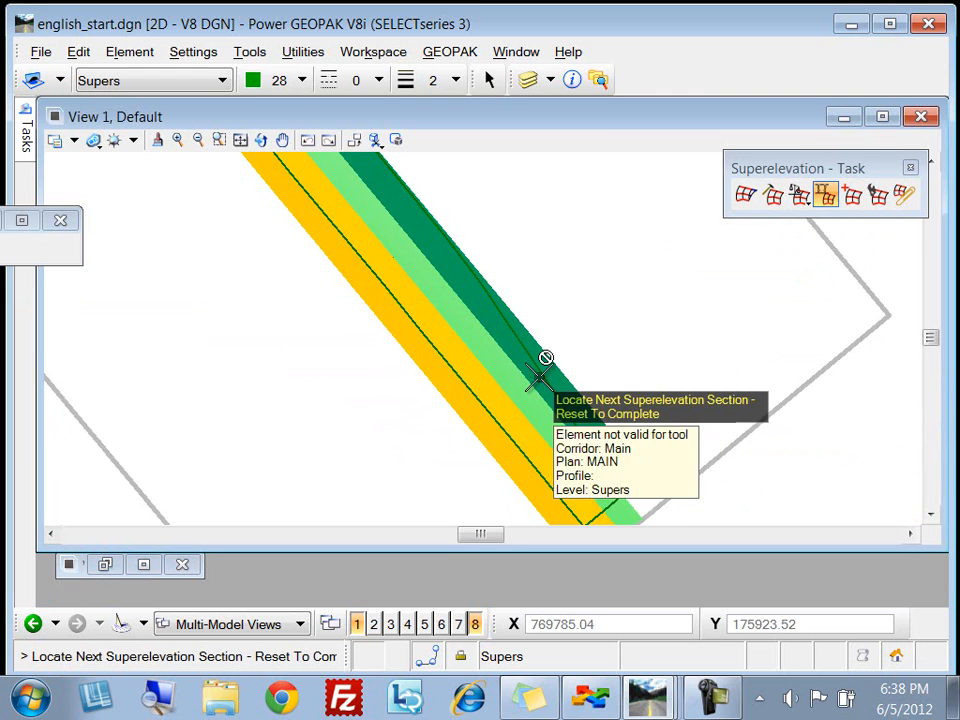
{"action": "right_click", "coordinate": [145, 355]}
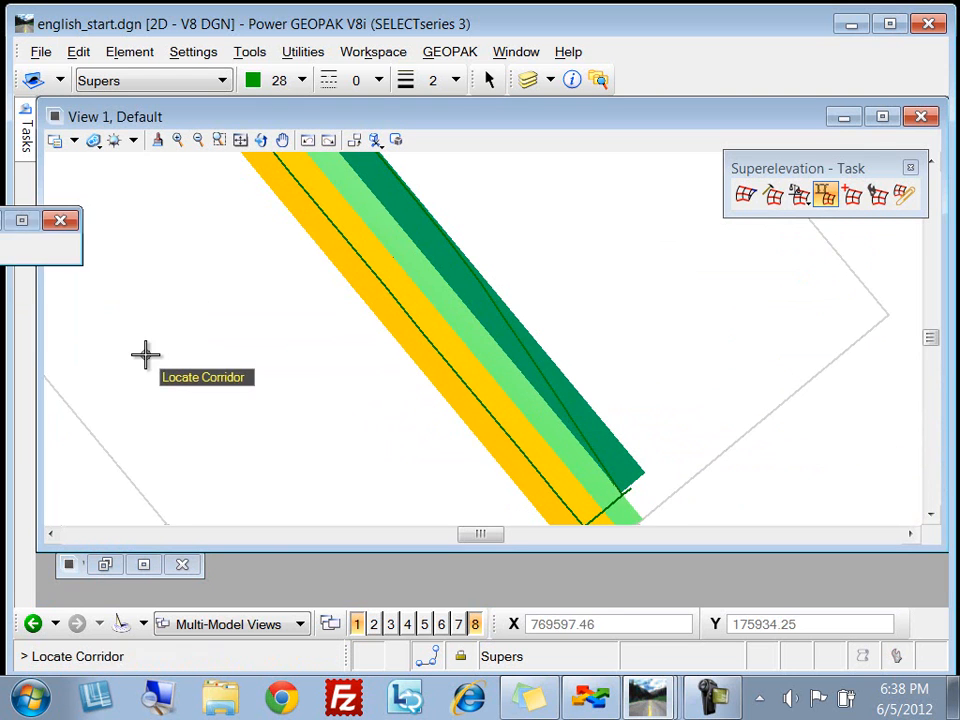
{"action": "left_click", "coordinate": [455, 370]}
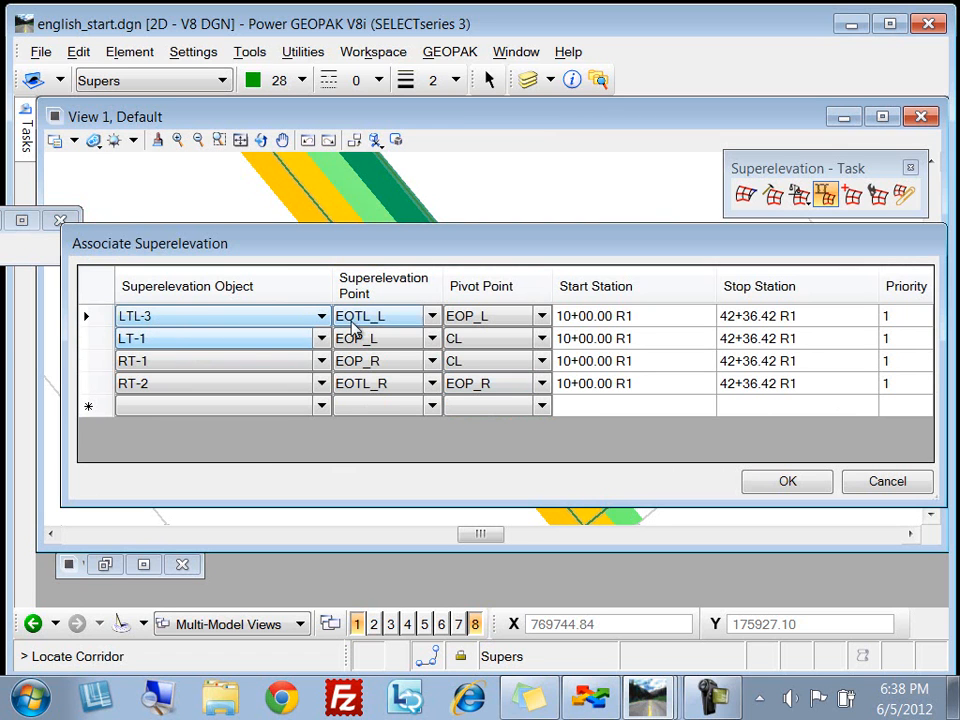
{"action": "left_click", "coordinate": [795, 483]}
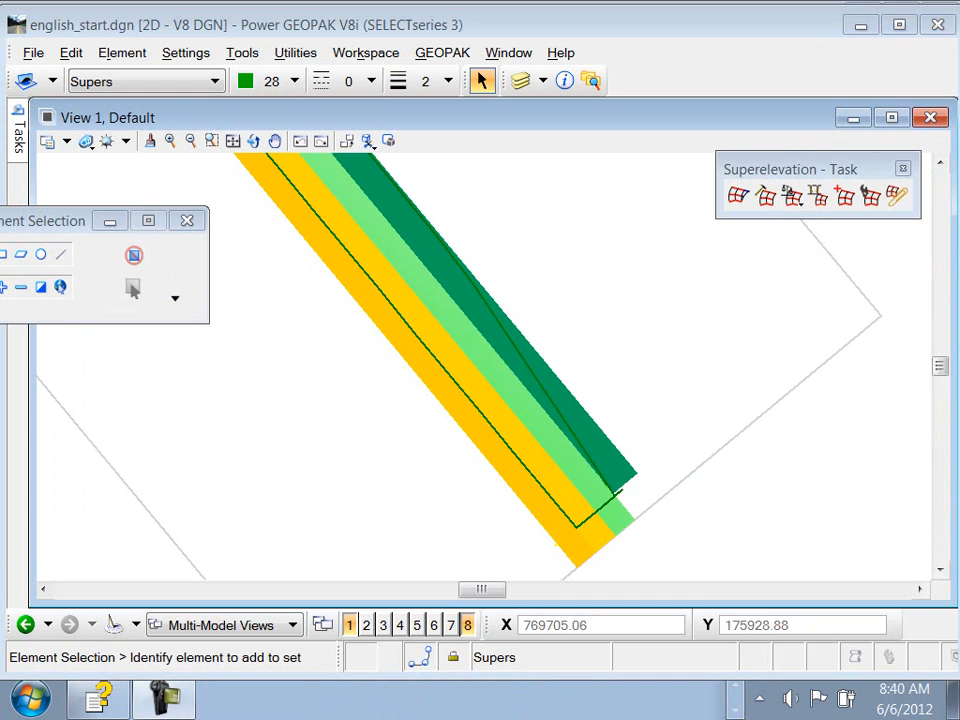
Step: Show the Main corridor's cross-section view again to check the turn lane's slope at station 41+50.00
{"action": "left_click", "coordinate": [467, 625]}
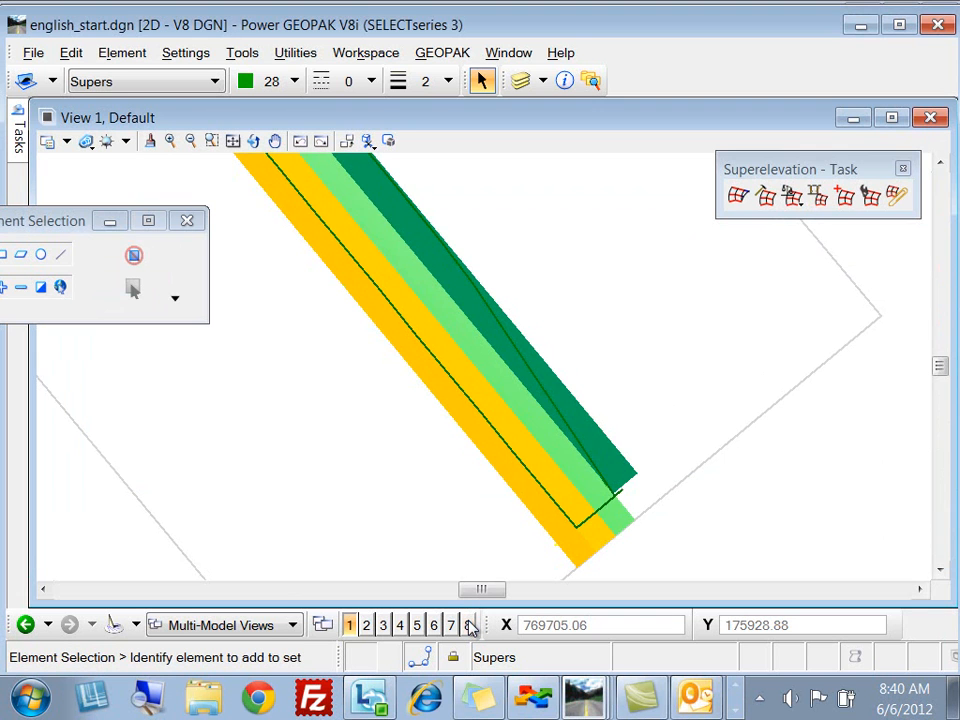
{"action": "left_click", "coordinate": [469, 625]}
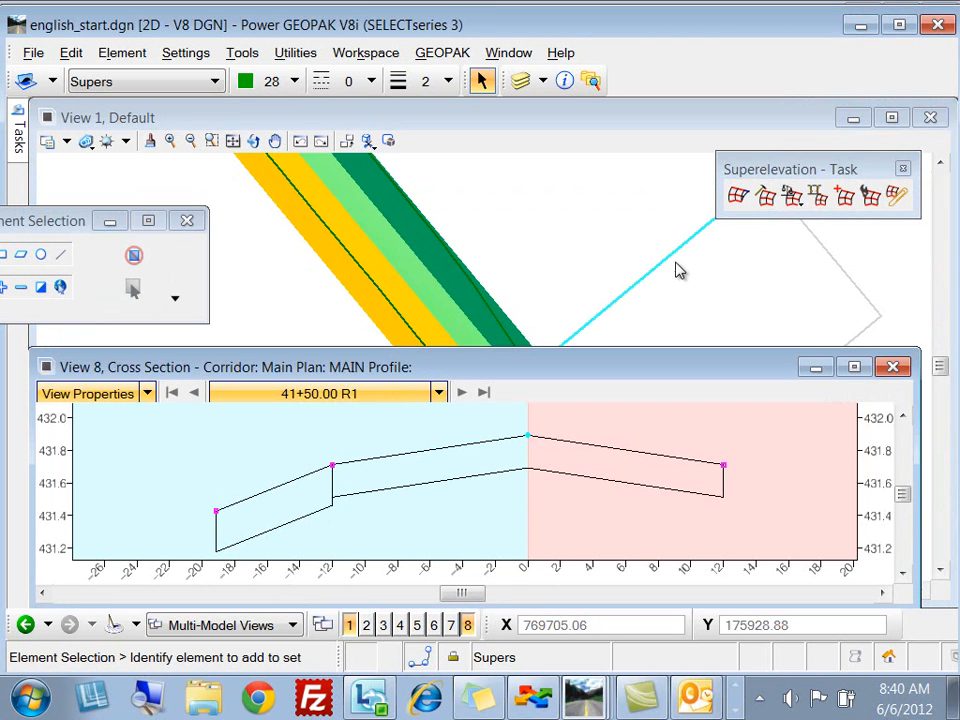